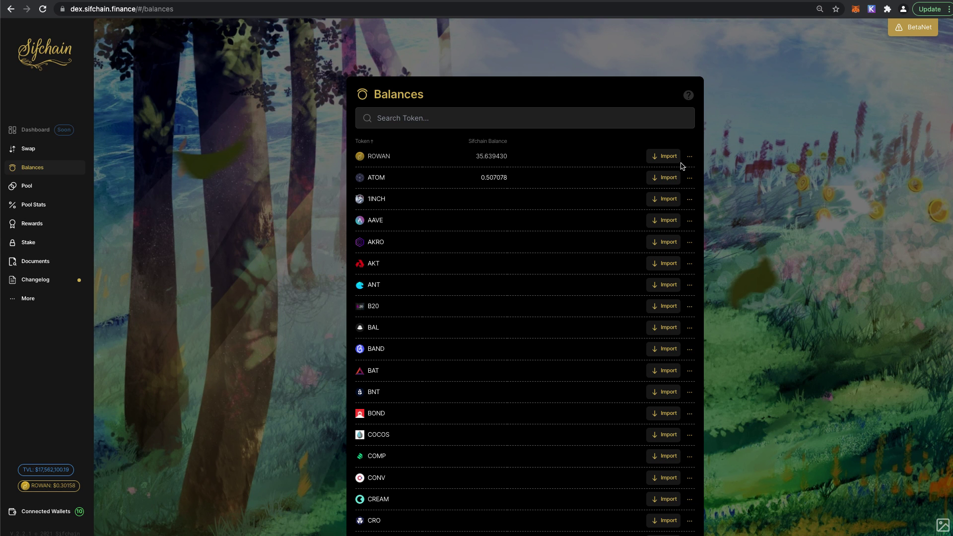
Show the Sifchain DEX connected wallets list, which includes Ethereum.
left_click(54, 514)
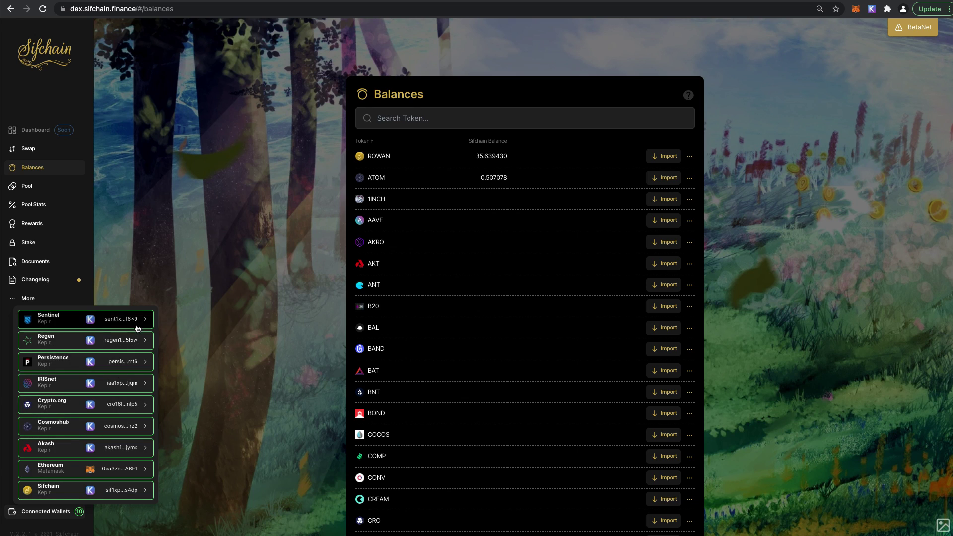
Start an ATOM export of 0.3 from the balances list and list the destination networks.
left_click(231, 322)
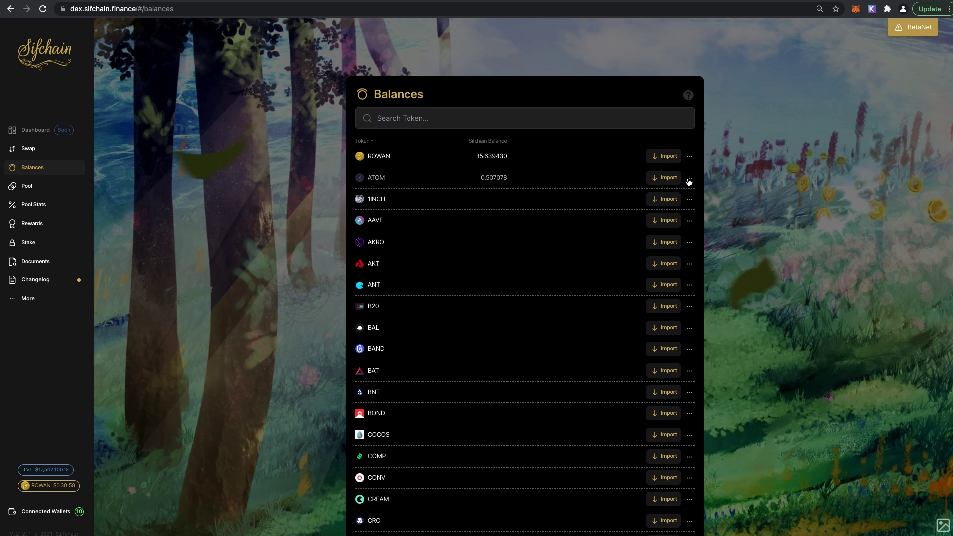
left_click(689, 182)
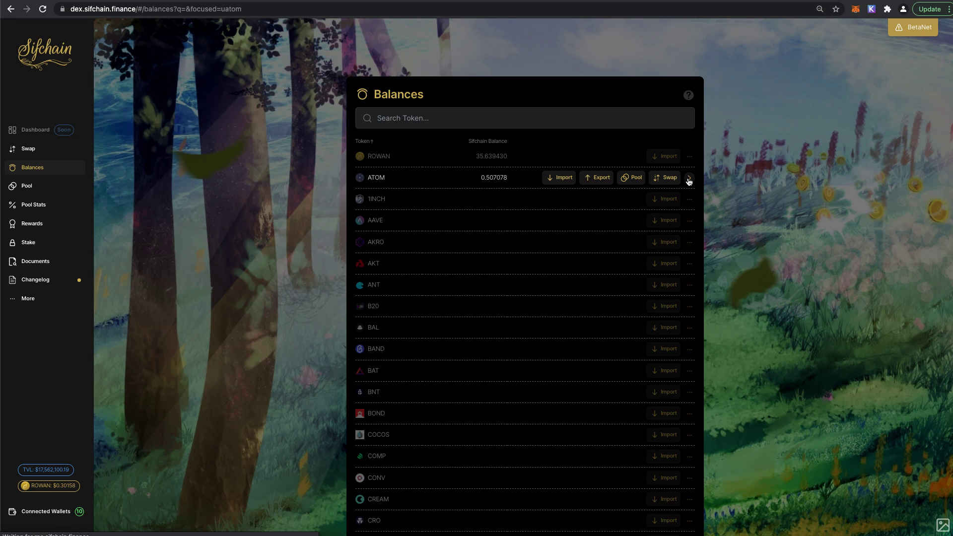
left_click(592, 177)
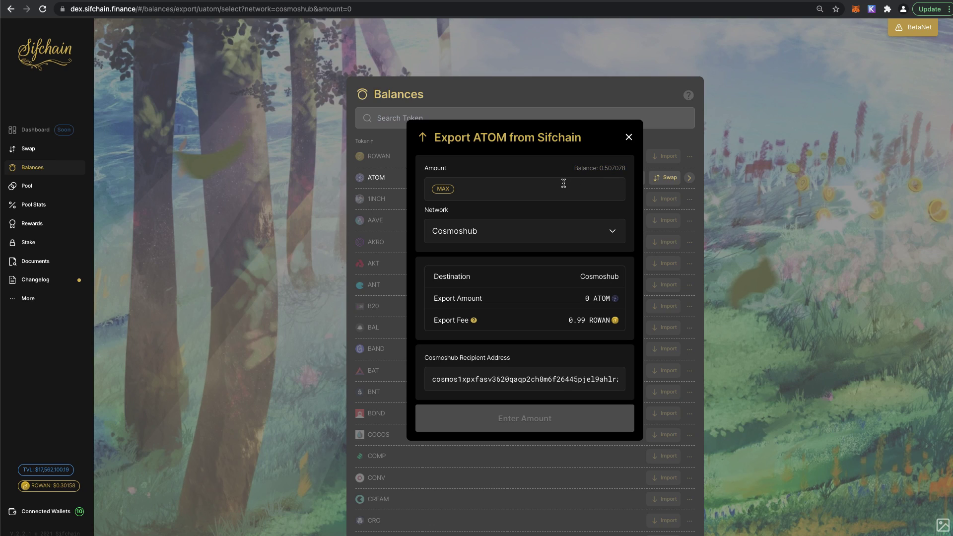
left_click(562, 186)
type("0.")
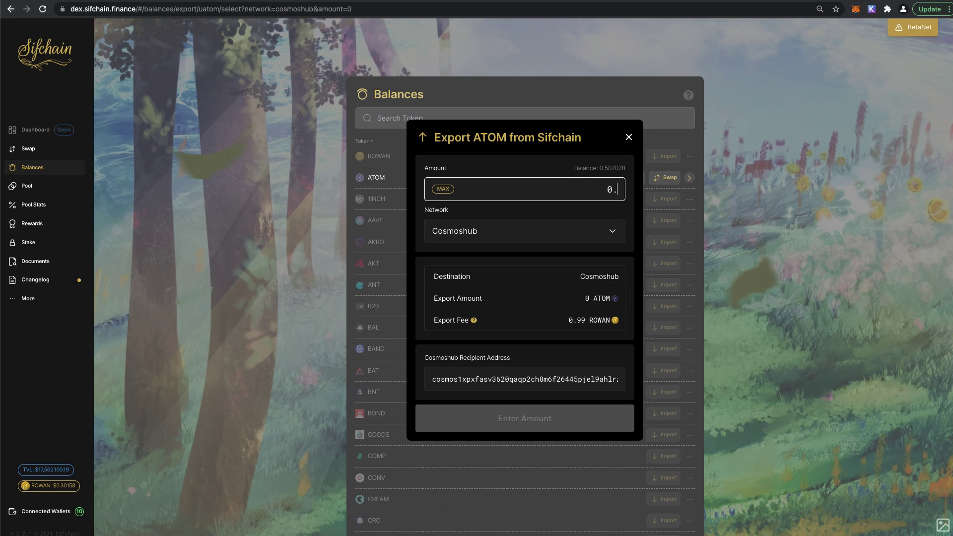
type("3")
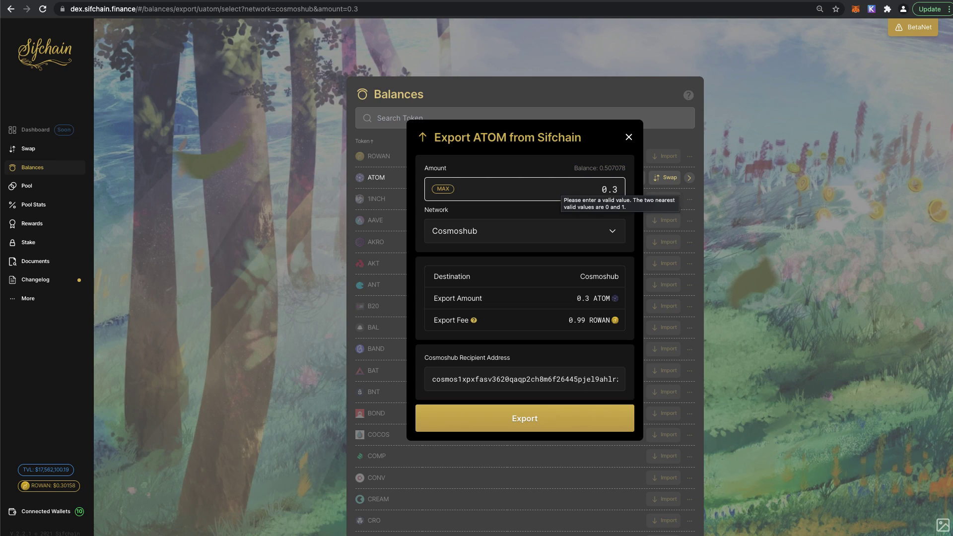
left_click(493, 232)
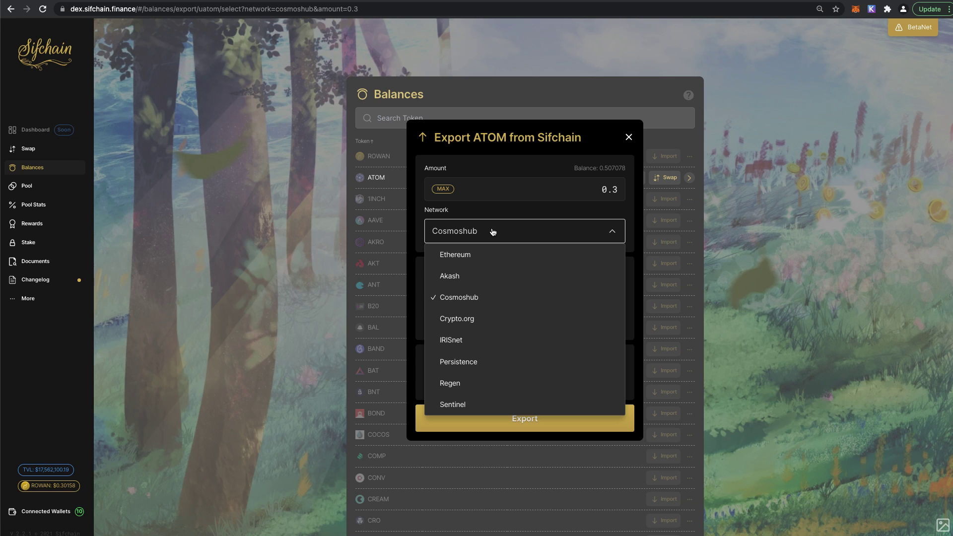
Choose Ethereum as the 0.3 ATOM export network, then move to Uniswap.
left_click(488, 255)
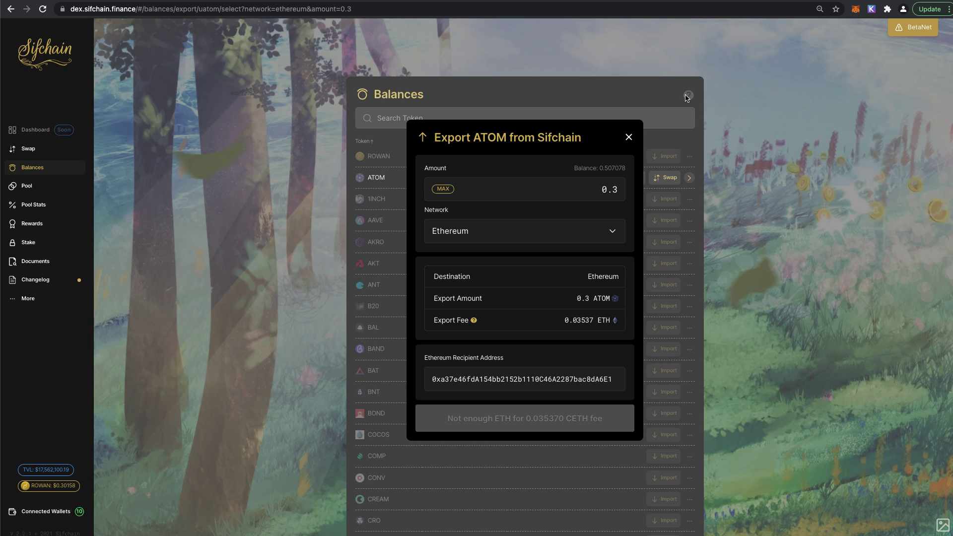
left_click(571, 2)
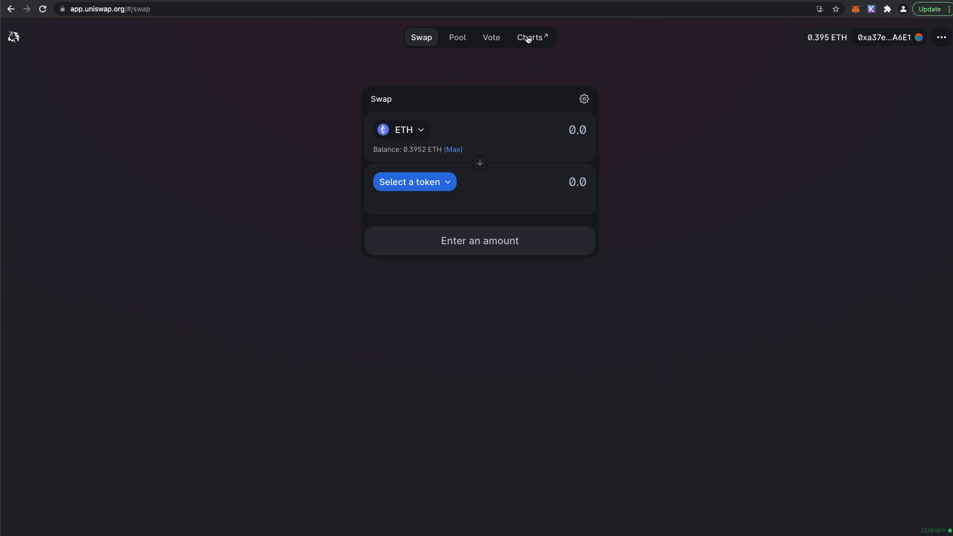
Start a new Uniswap liquidity position and open the second-token picker.
left_click(461, 41)
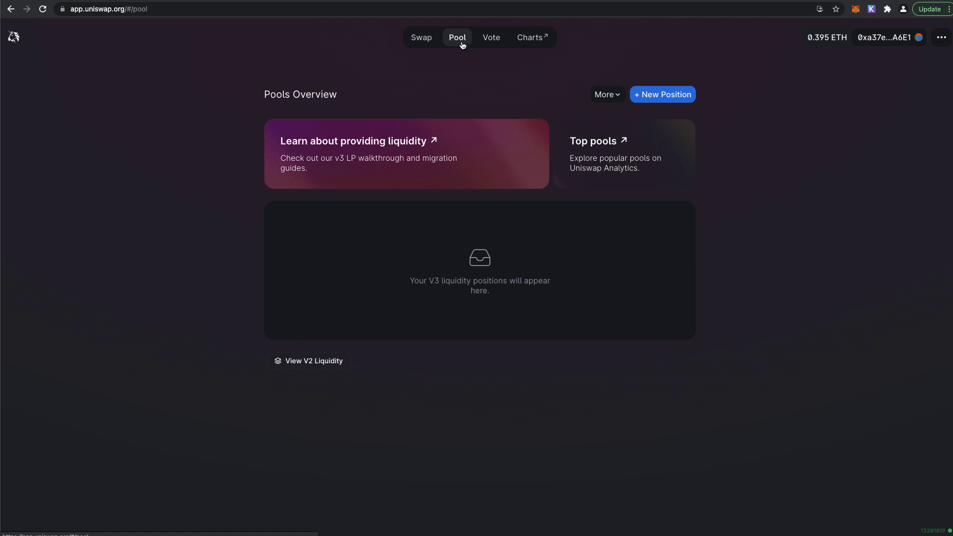
left_click(663, 95)
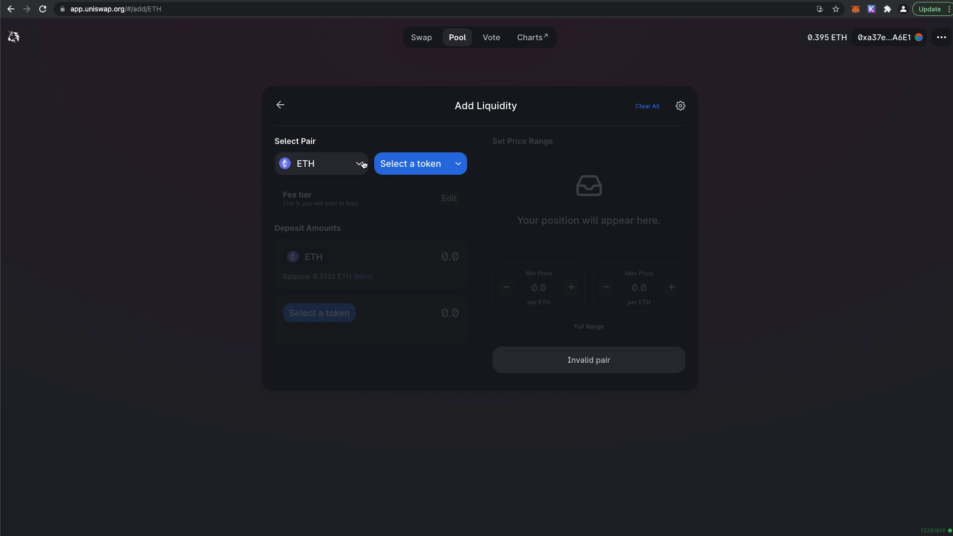
left_click(455, 164)
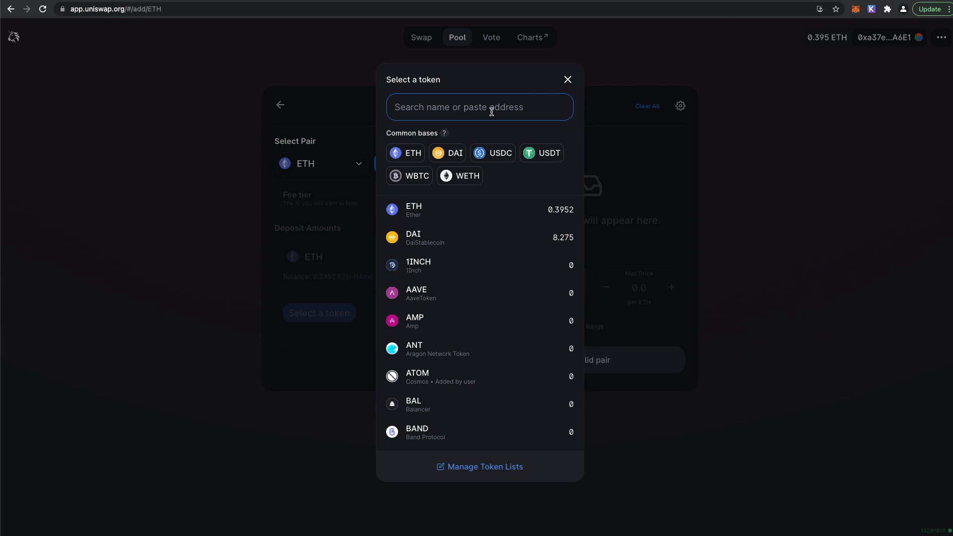
Paste the Sifchain uniswap.json list address into the token search, checking it against the docs.
key("ctrl+v")
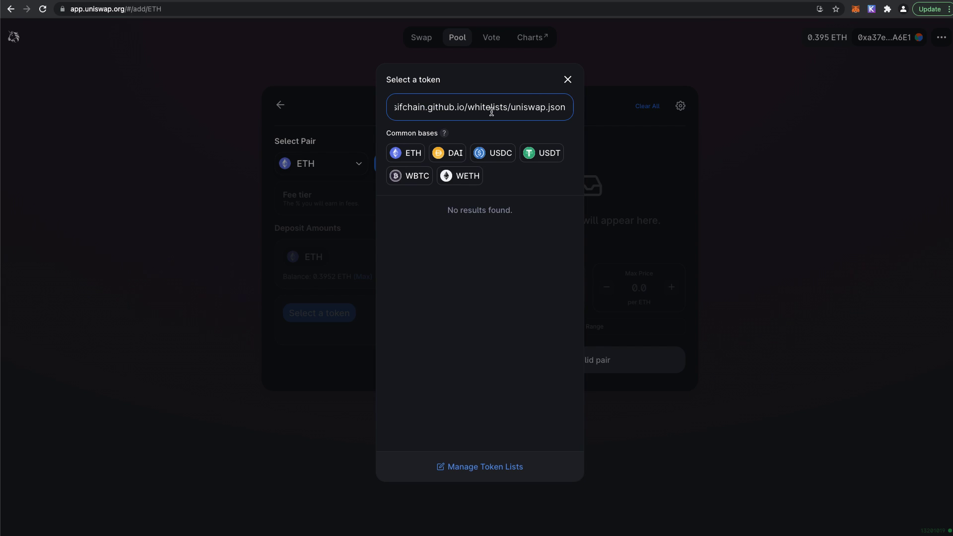
key("Home")
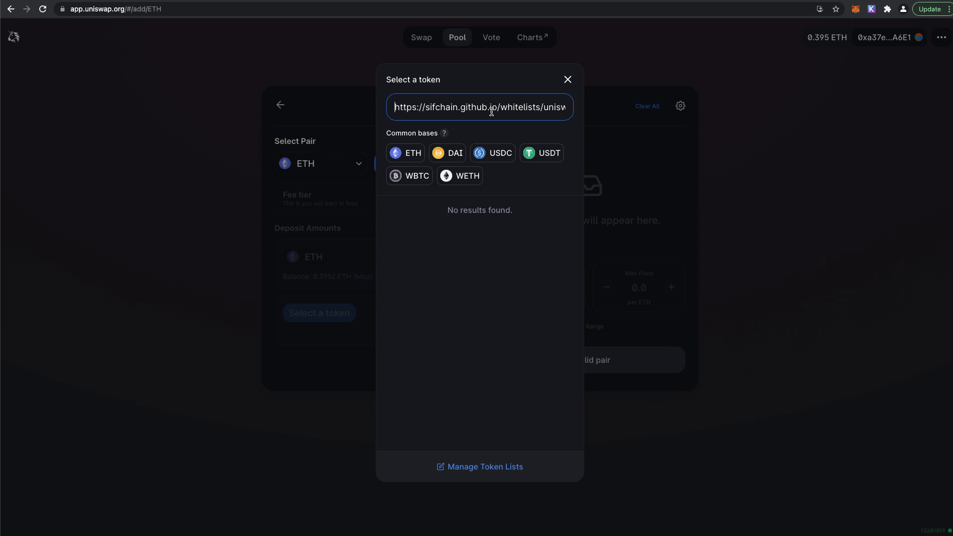
key("ctrl+a")
key("ctrl+c")
key("End")
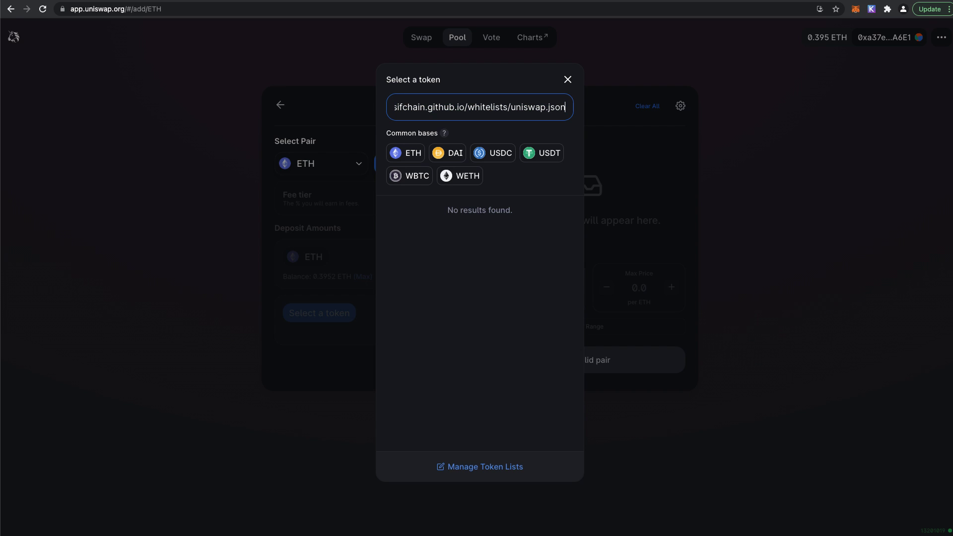
key("ctrl+Tab")
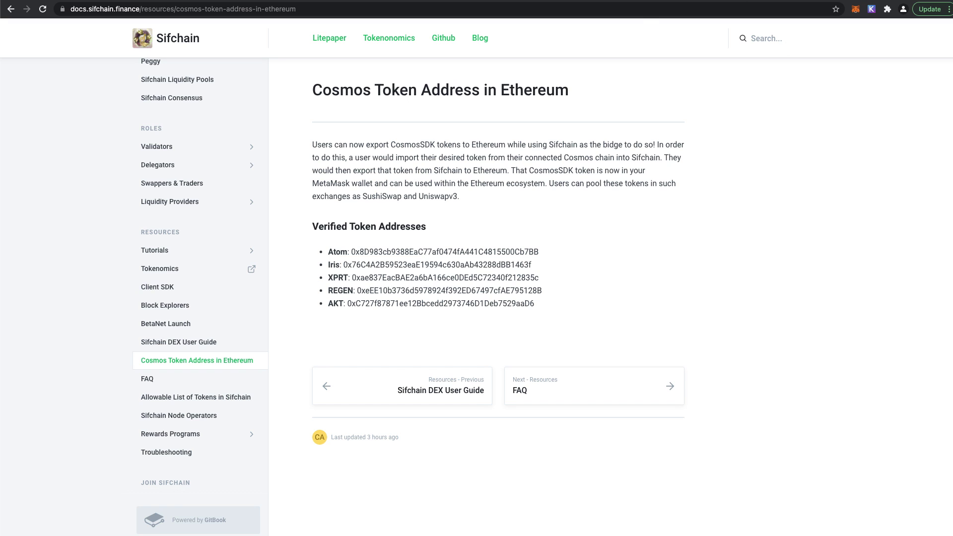
key("ctrl+shift+Tab")
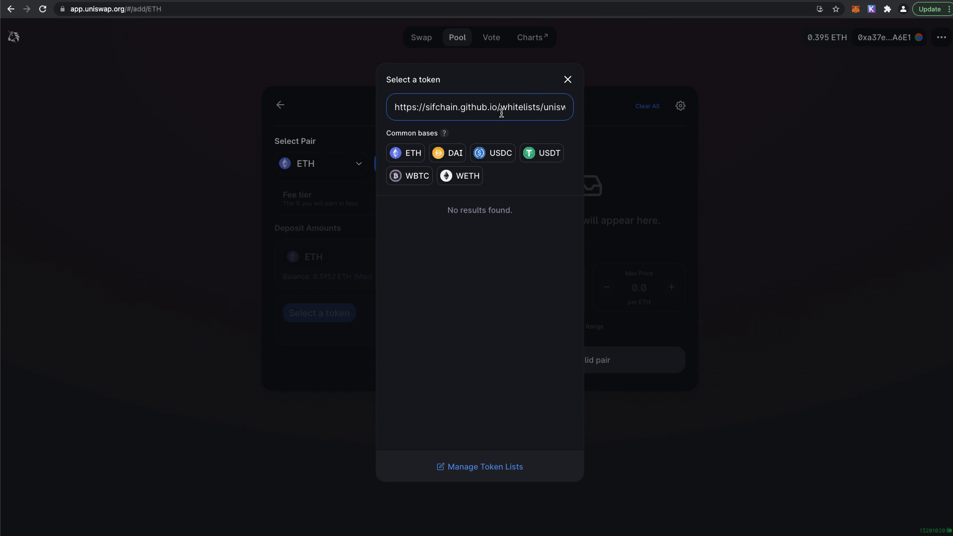
left_click(486, 469)
Import the Sifchain uniswap.json token list by its URL, accepting the risk warning.
left_click(448, 149)
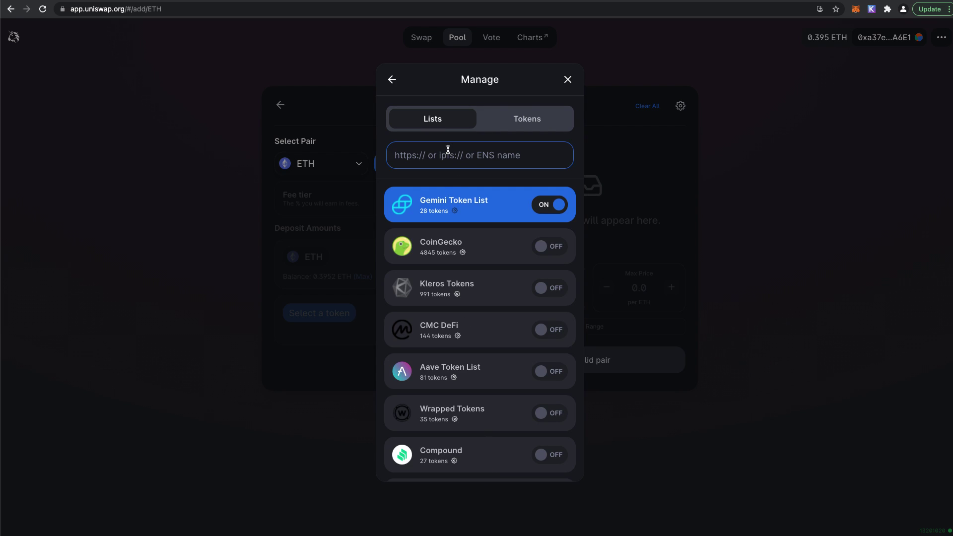
key("ctrl+v")
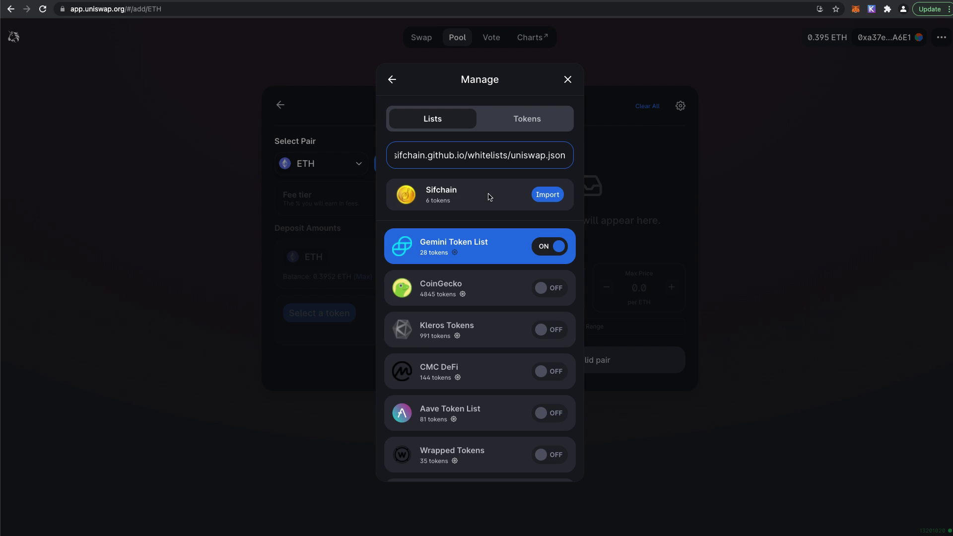
left_click(545, 197)
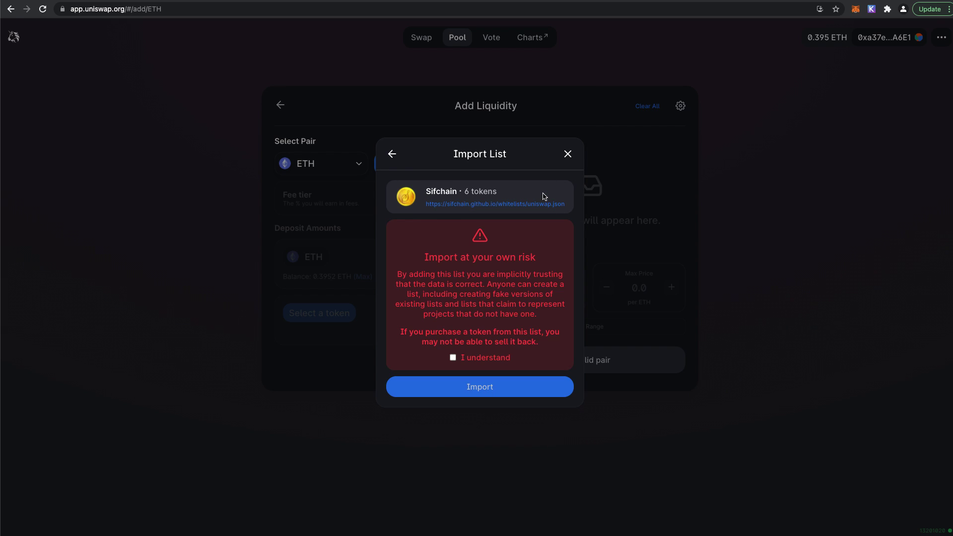
left_click(454, 358)
left_click(452, 388)
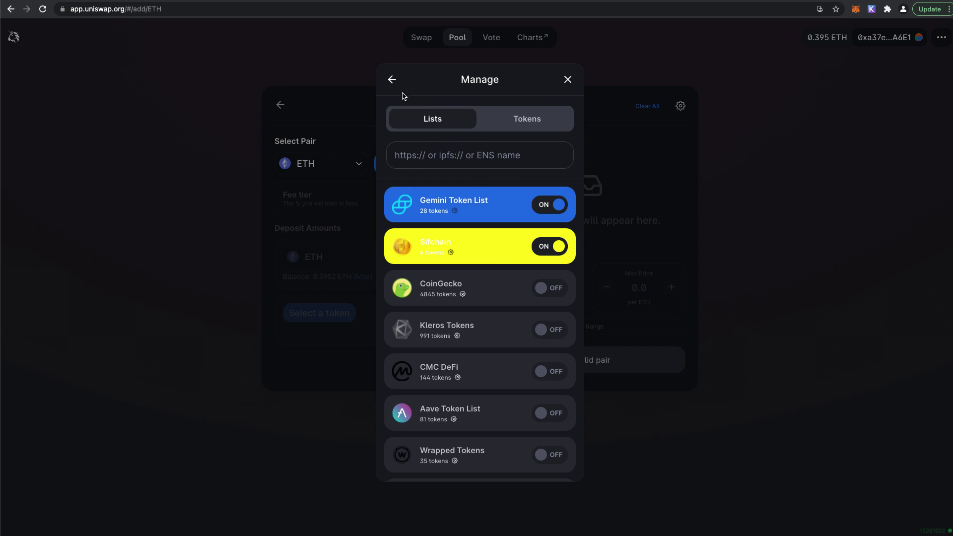
Pick EROWAN as the first token and ATOM as the second via search.
left_click(566, 81)
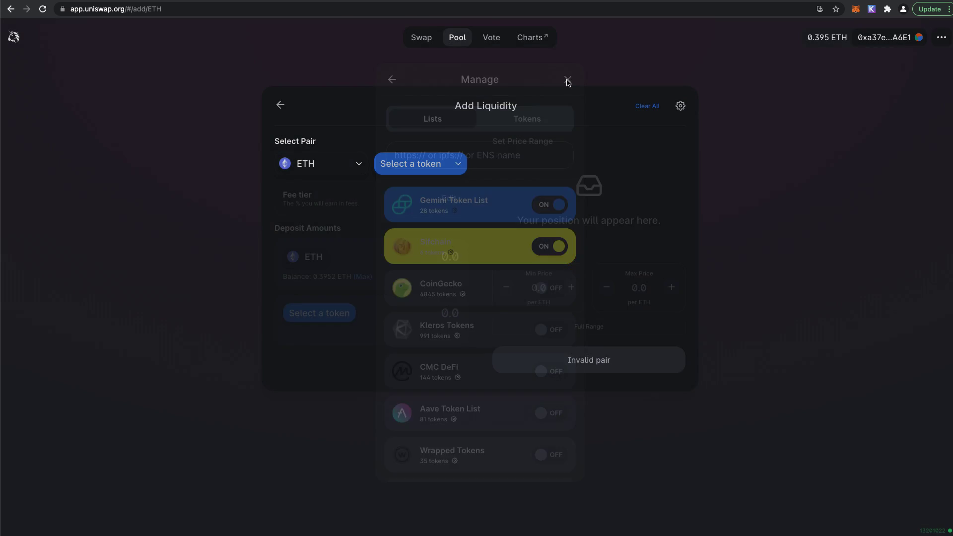
left_click(382, 164)
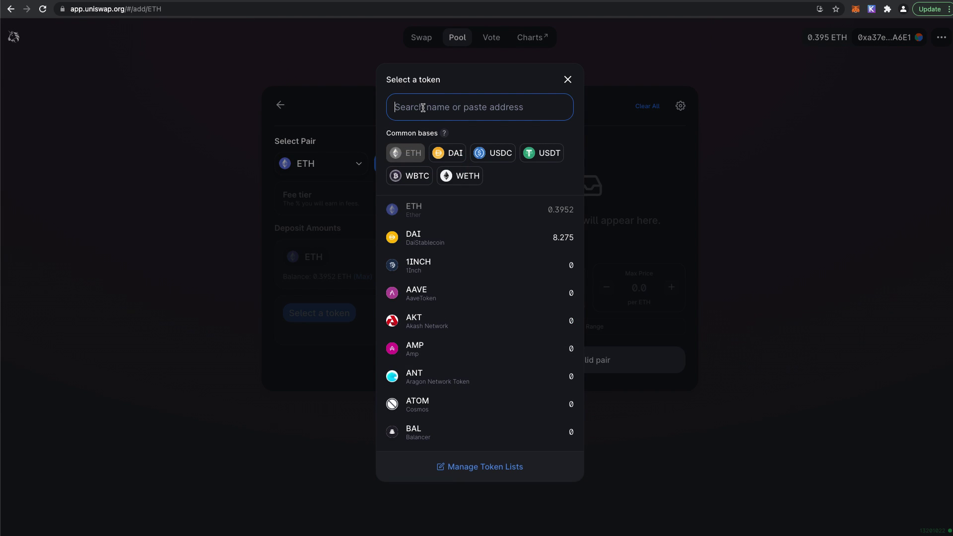
type("erow")
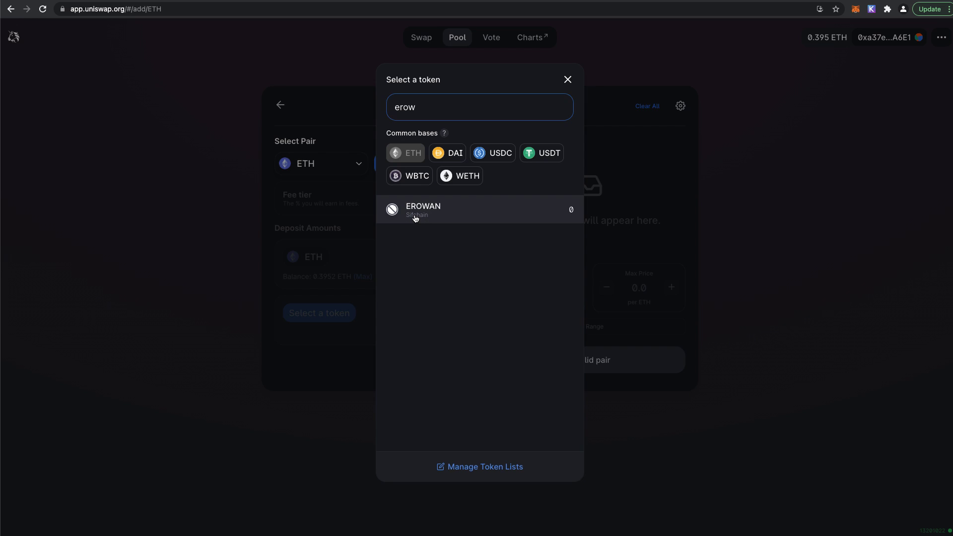
left_click(415, 218)
left_click(428, 167)
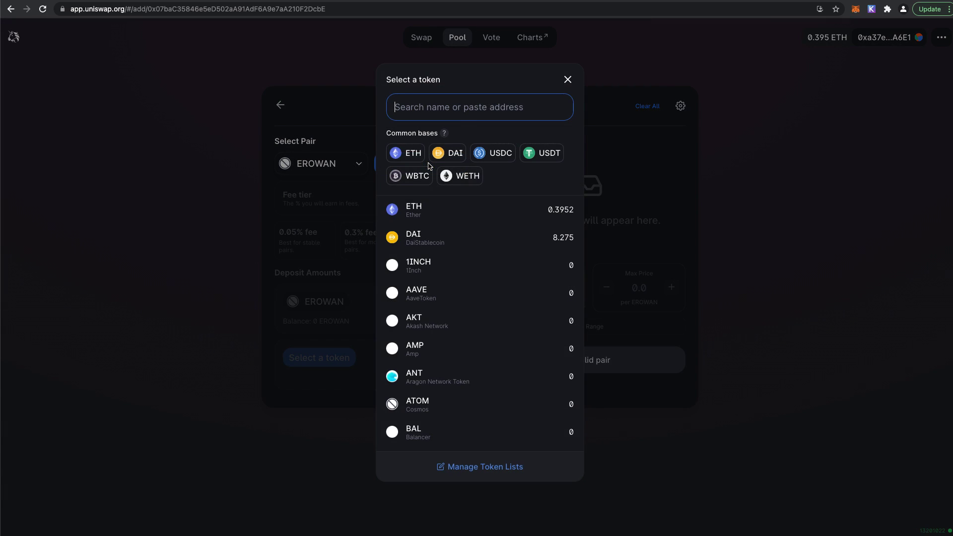
type("atom")
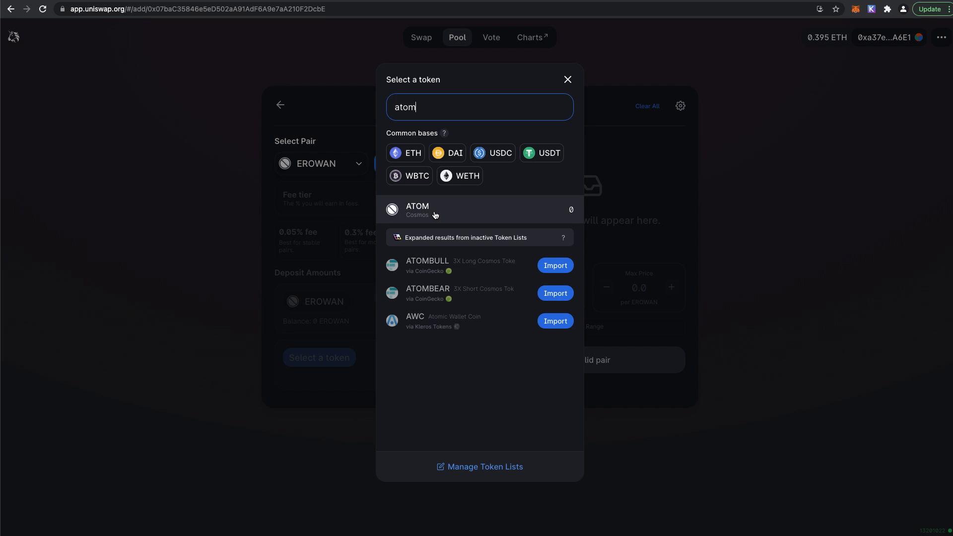
left_click(435, 215)
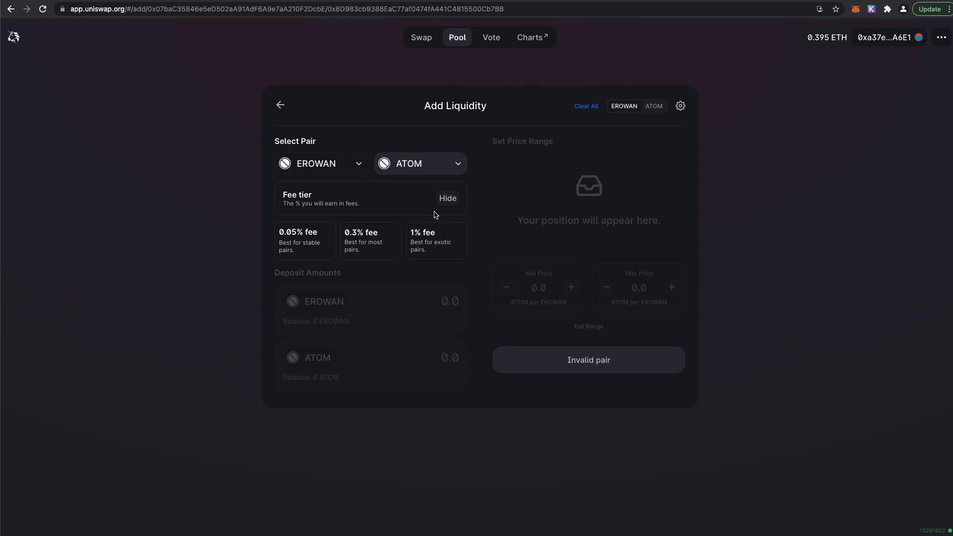
left_click(462, 472)
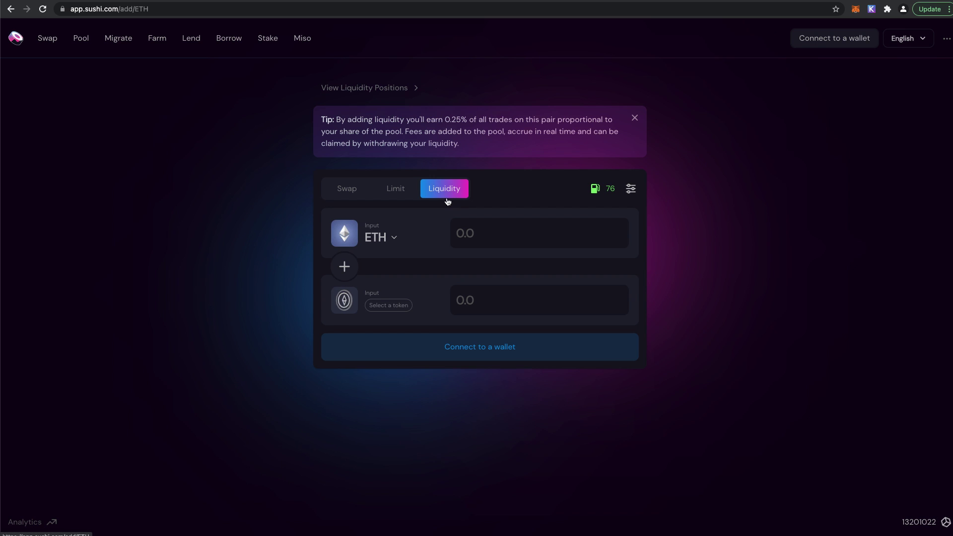
Import the Sifchain list URL in SushiSwap's token list manager, accept the warning, and close it.
left_click(383, 312)
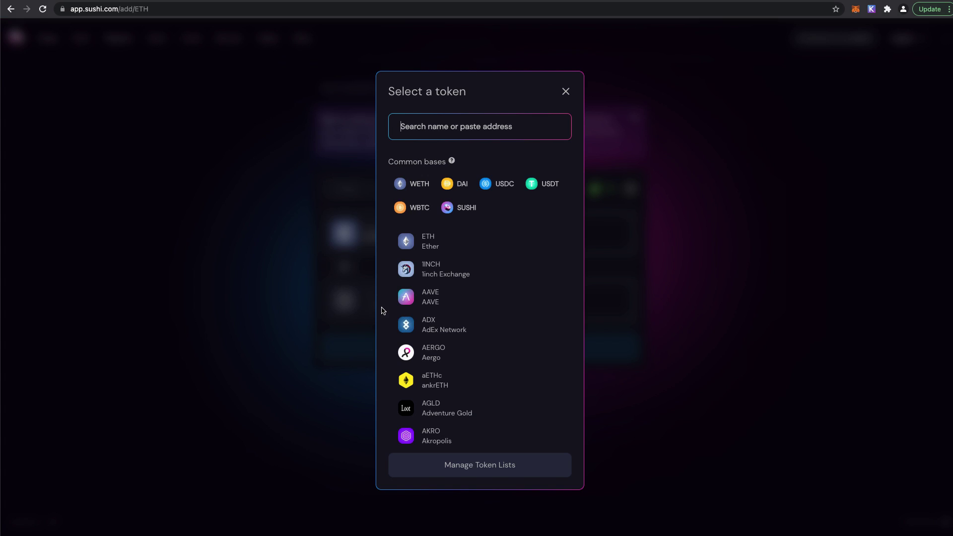
left_click(479, 469)
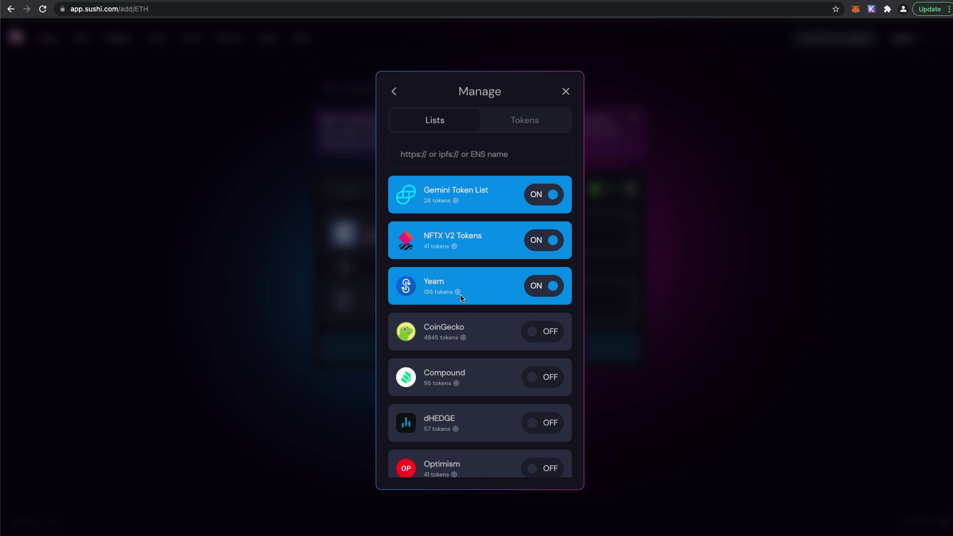
left_click(448, 153)
key("ctrl+v")
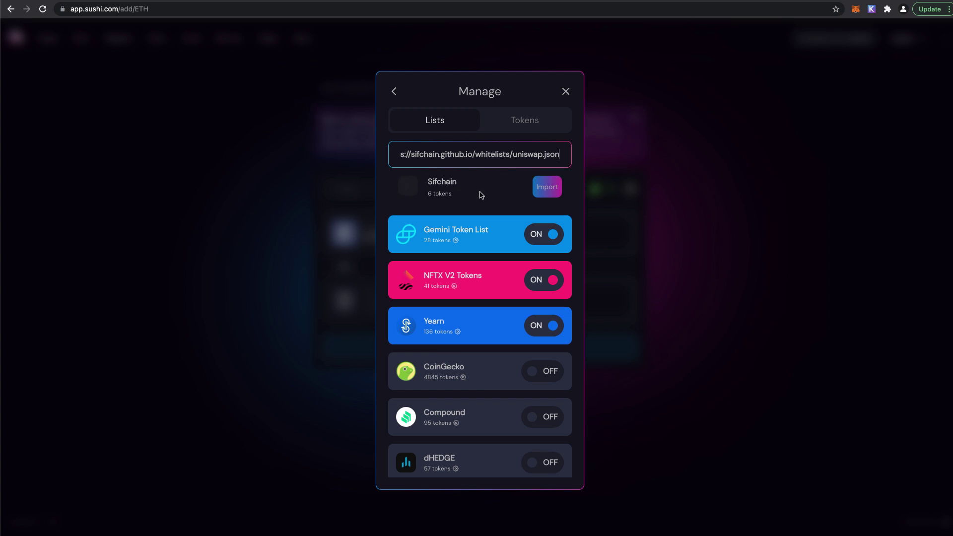
left_click(548, 188)
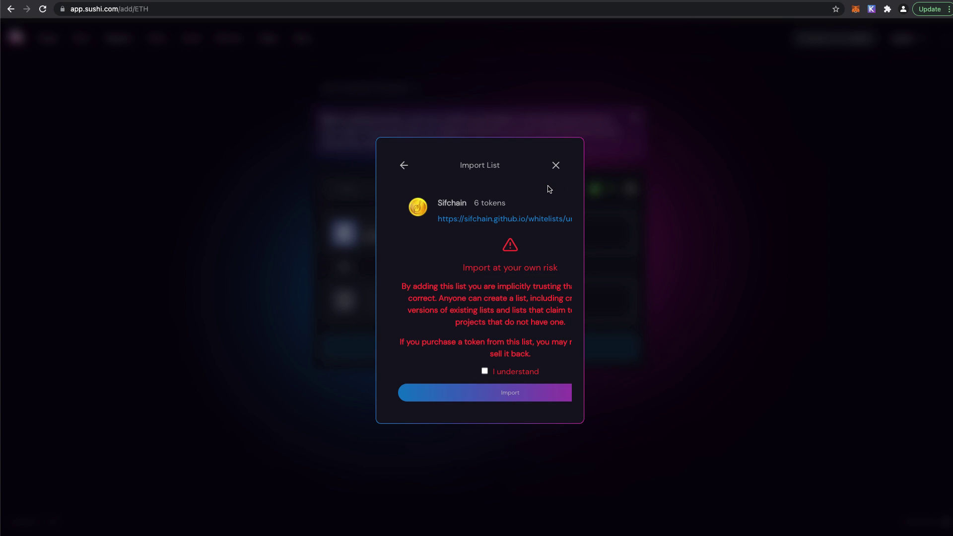
left_click(485, 371)
left_click(495, 393)
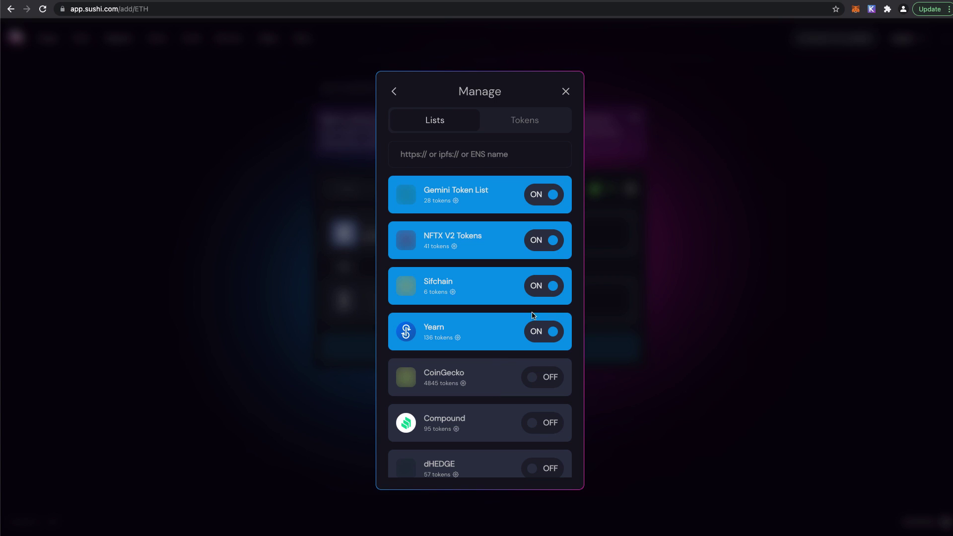
left_click(566, 94)
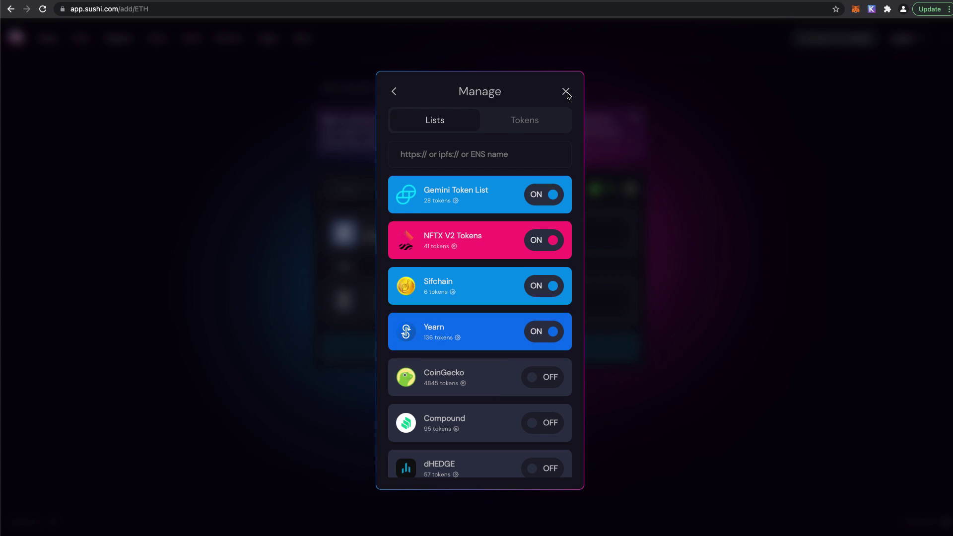